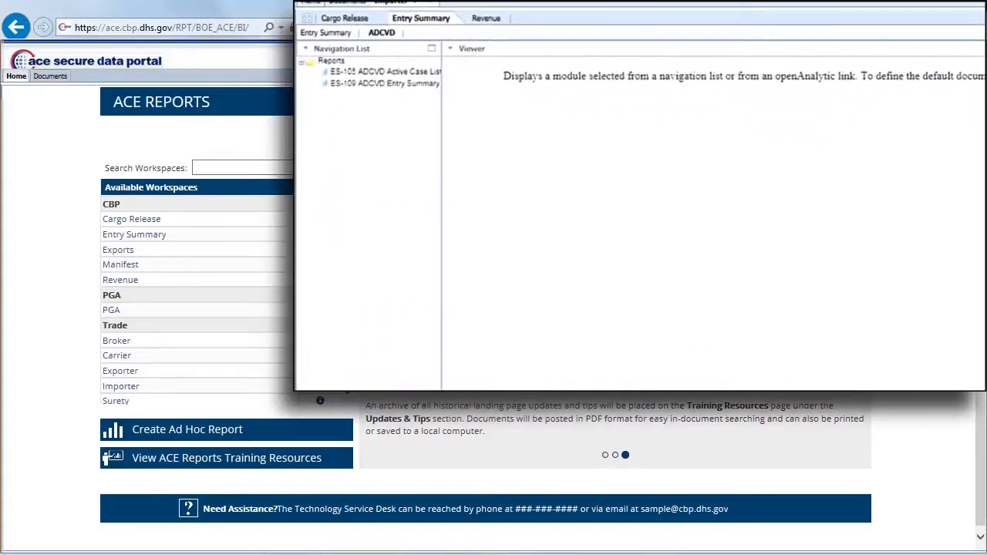
Open the Train-001 Training – Entries by Port report from the Training workspace
{"action": "scroll", "coordinate": [193, 301], "scroll_direction": "down", "scroll_amount": 1}
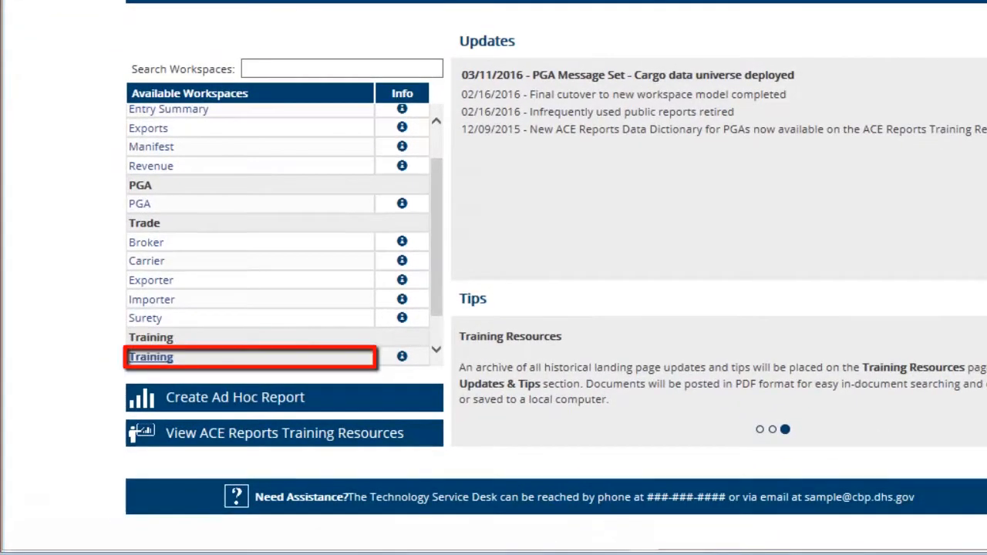
{"action": "left_click", "coordinate": [152, 356]}
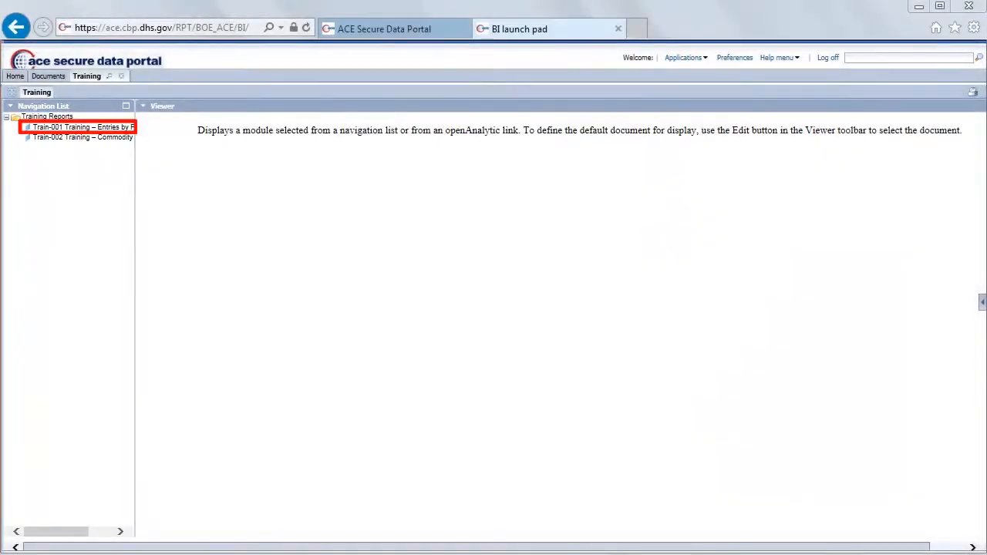
{"action": "left_click", "coordinate": [117, 127]}
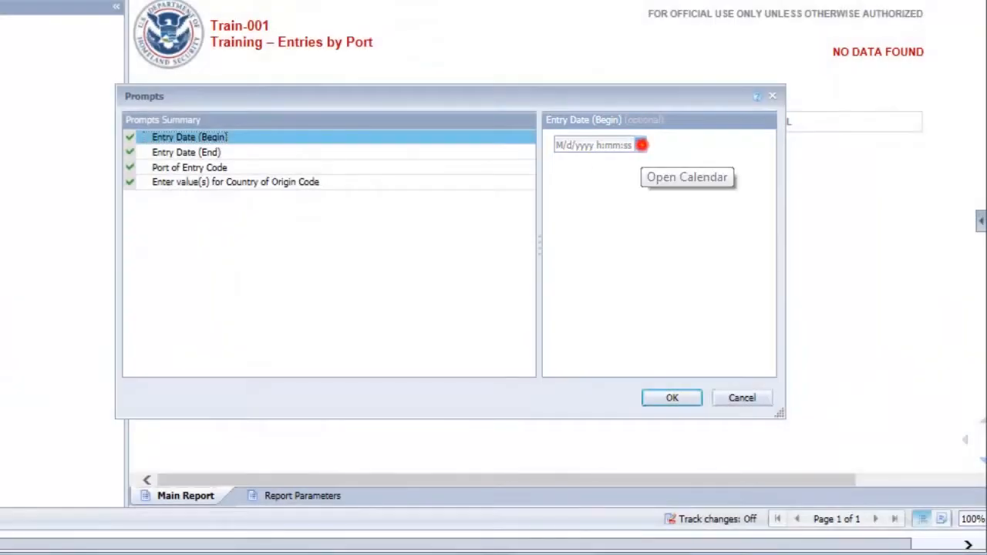
Set the Entry Date (Begin) prompt to April 1, 2016 using the calendar
{"action": "left_click", "coordinate": [642, 145]}
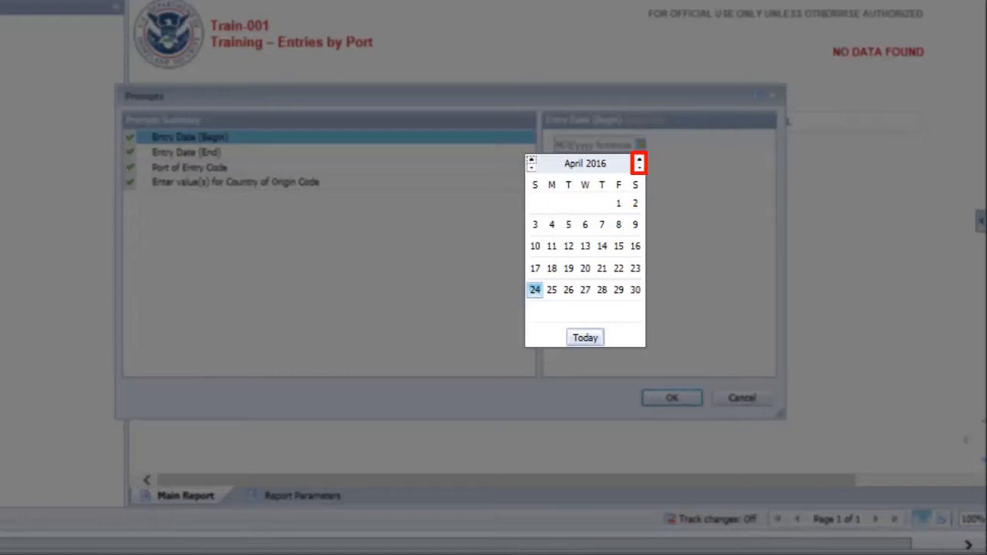
{"action": "left_click", "coordinate": [639, 167]}
{"action": "left_click", "coordinate": [639, 166]}
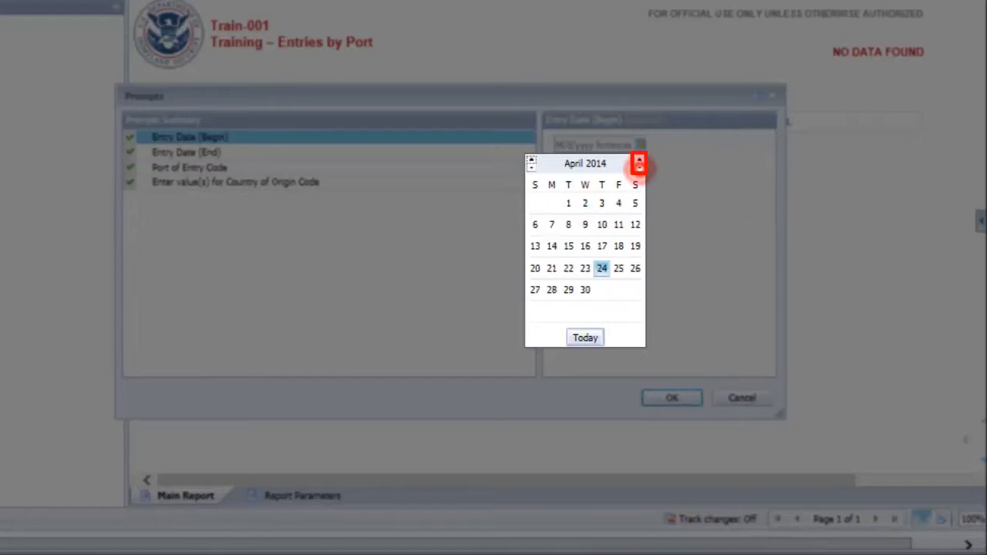
{"action": "left_click", "coordinate": [639, 160]}
{"action": "left_click", "coordinate": [640, 159]}
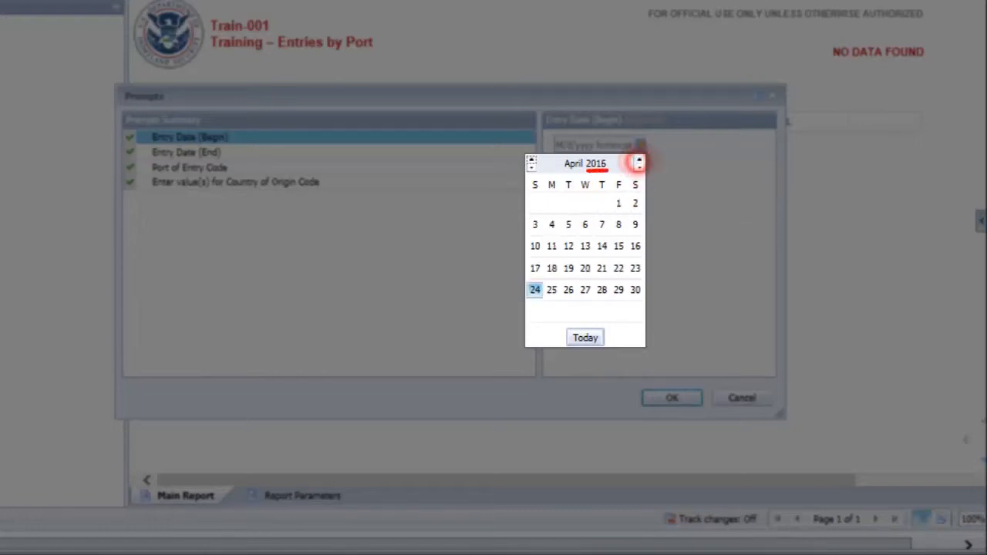
{"action": "left_click", "coordinate": [531, 166]}
{"action": "left_click", "coordinate": [531, 167]}
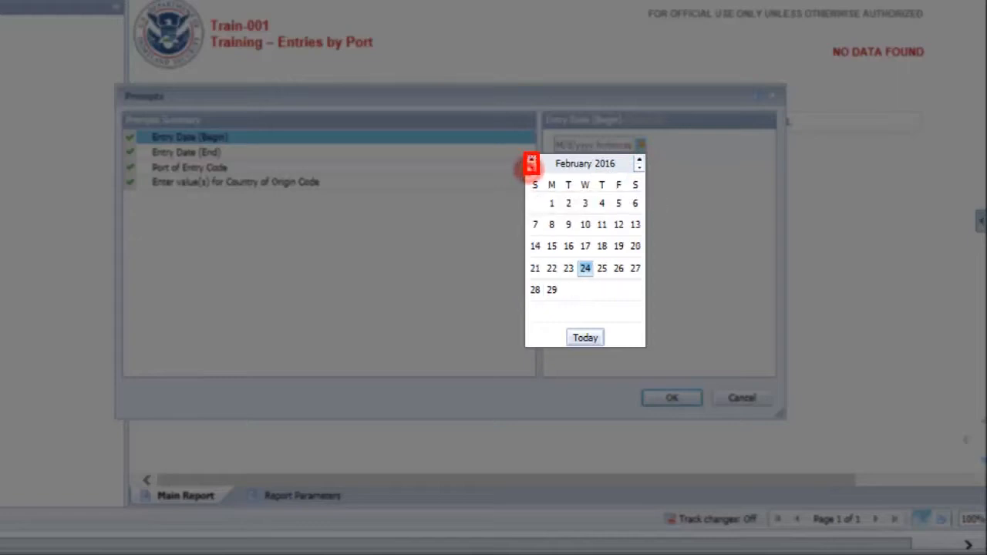
{"action": "left_click", "coordinate": [531, 160]}
{"action": "left_click", "coordinate": [531, 160]}
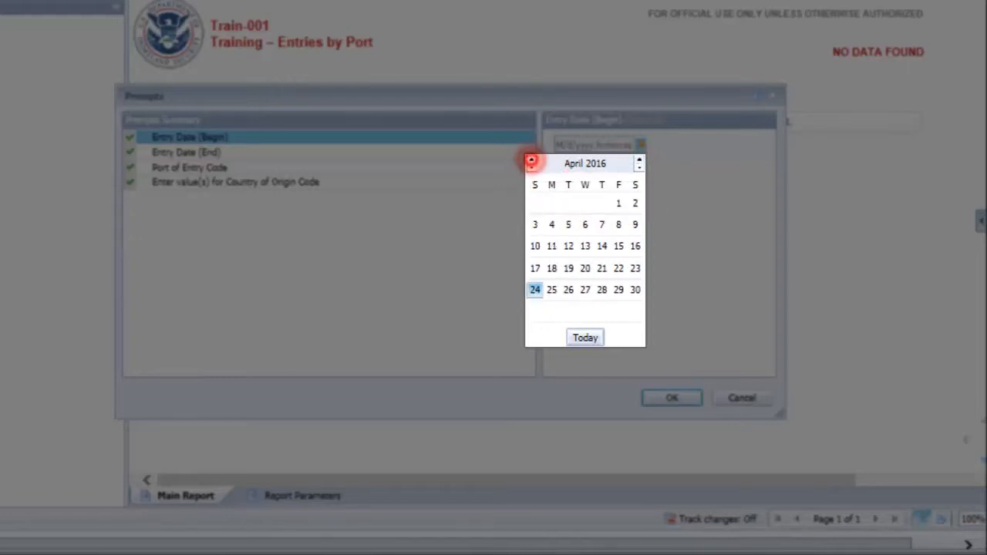
{"action": "left_click", "coordinate": [618, 203]}
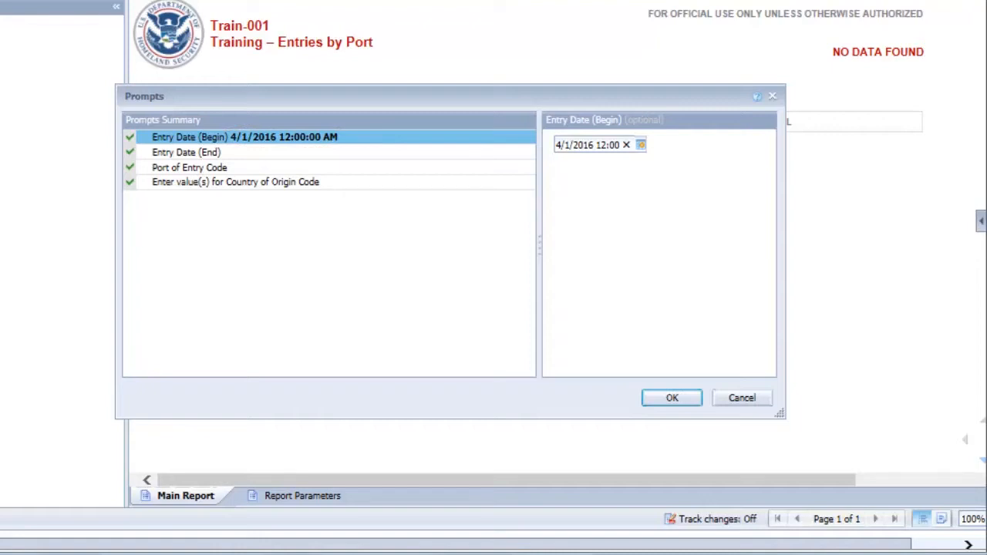
Set the Entry Date (End) prompt to today's date, 4/24/2016, using the calendar
{"action": "left_click", "coordinate": [328, 151]}
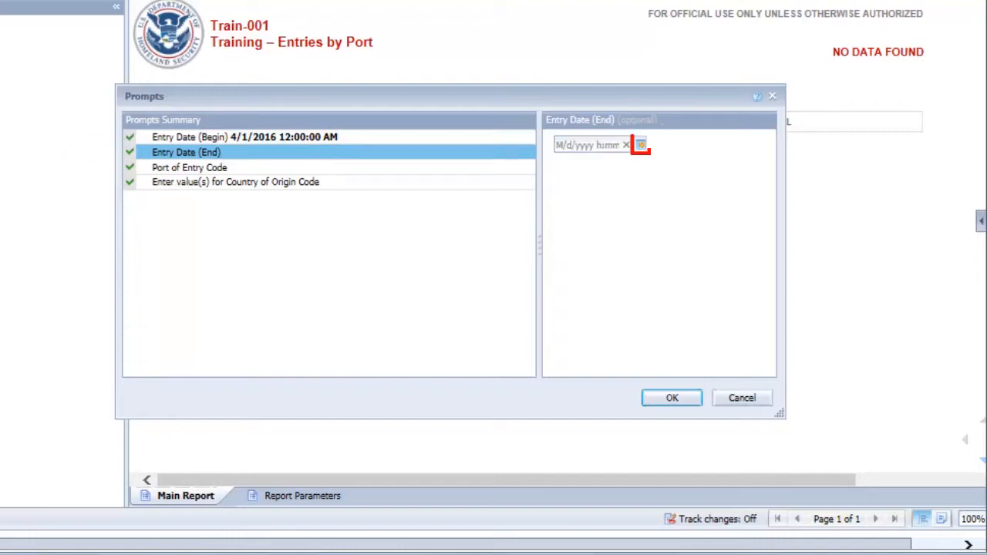
{"action": "left_click", "coordinate": [641, 144]}
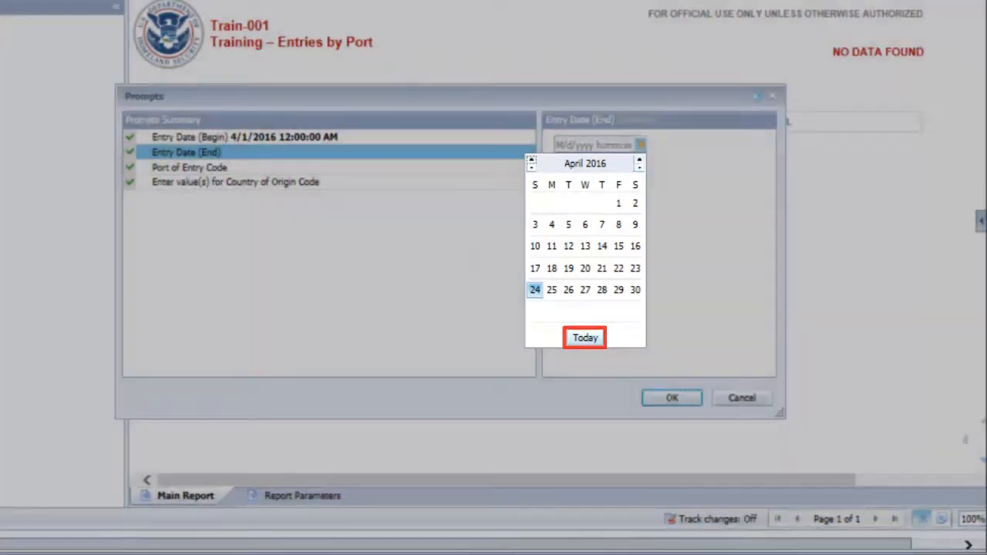
{"action": "left_click", "coordinate": [585, 337]}
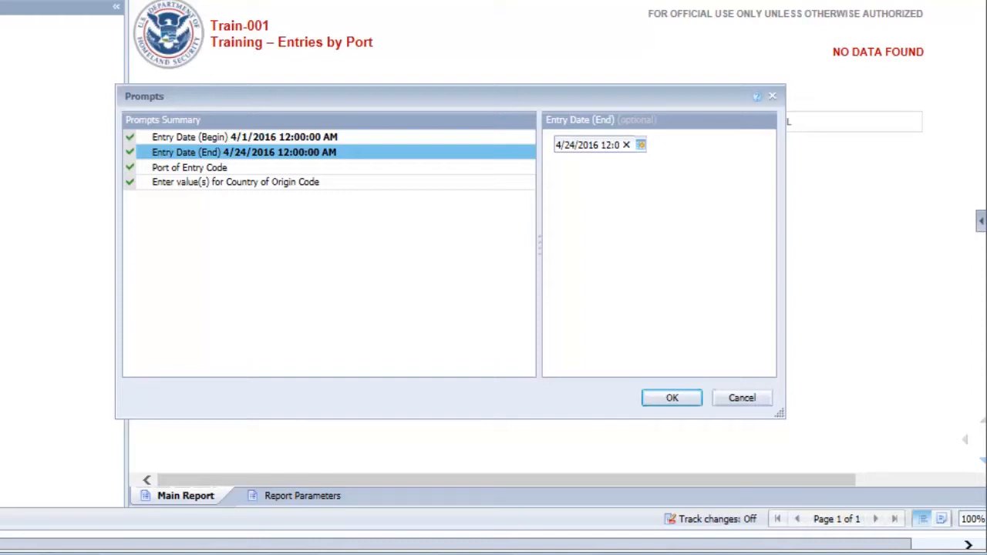
Add port code 0901 by entry to the Port of Entry Code prompt, and add 3001 from its refreshed value list
{"action": "left_click", "coordinate": [468, 163]}
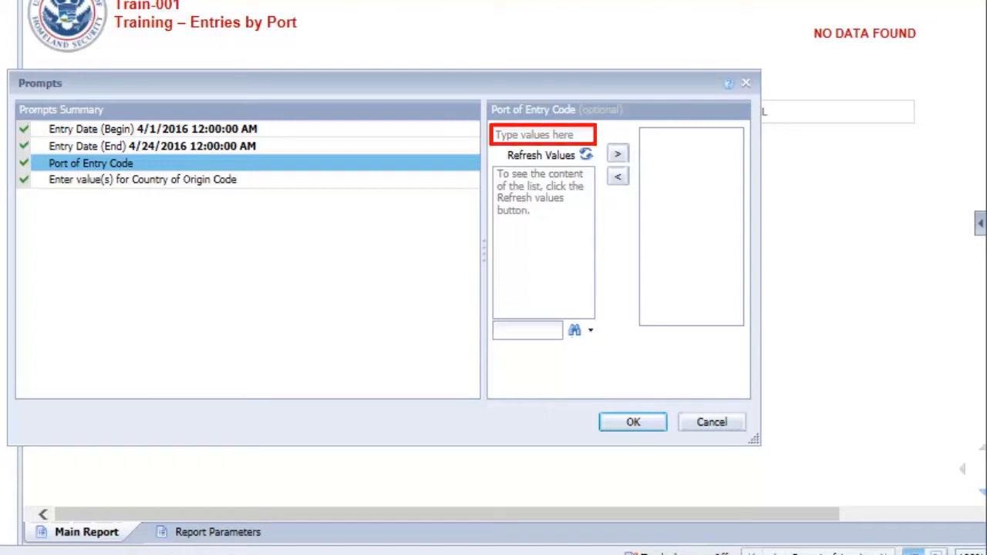
{"action": "left_click", "coordinate": [534, 134]}
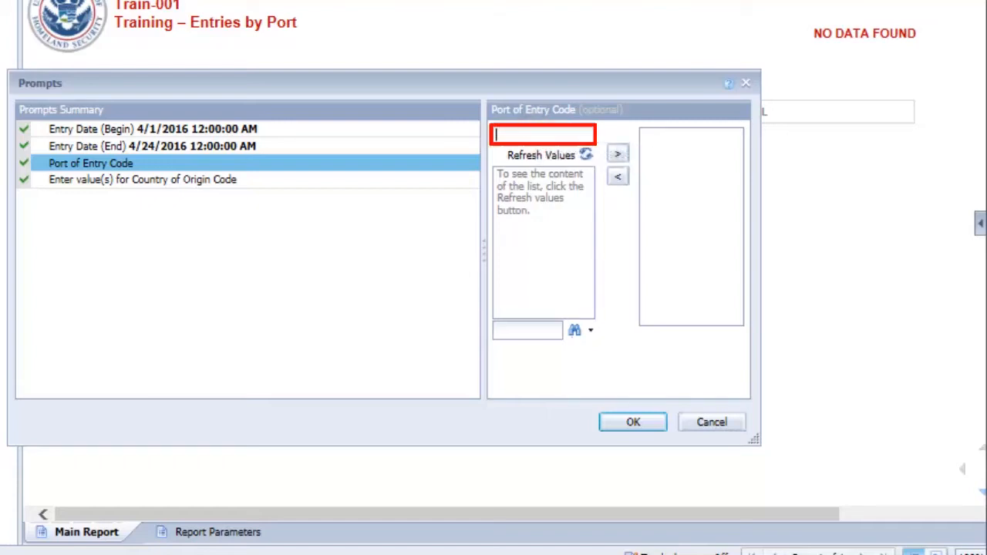
{"action": "type", "text": "090"}
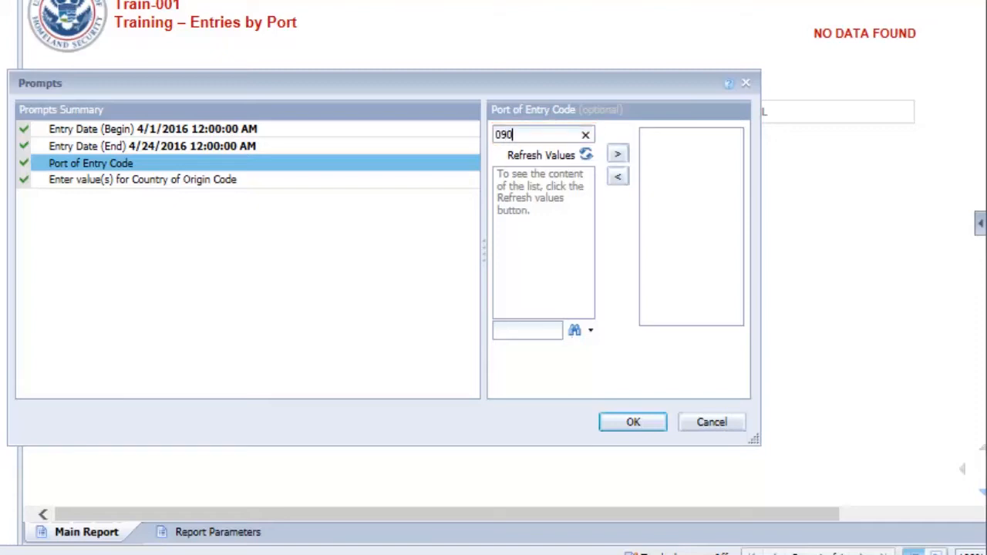
{"action": "type", "text": "1"}
{"action": "left_click", "coordinate": [616, 153]}
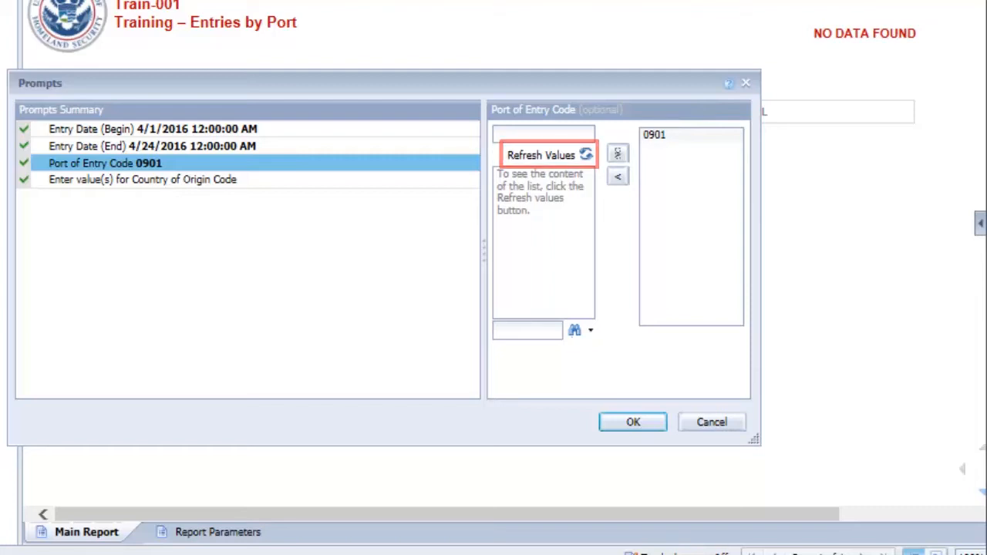
{"action": "left_click", "coordinate": [545, 154]}
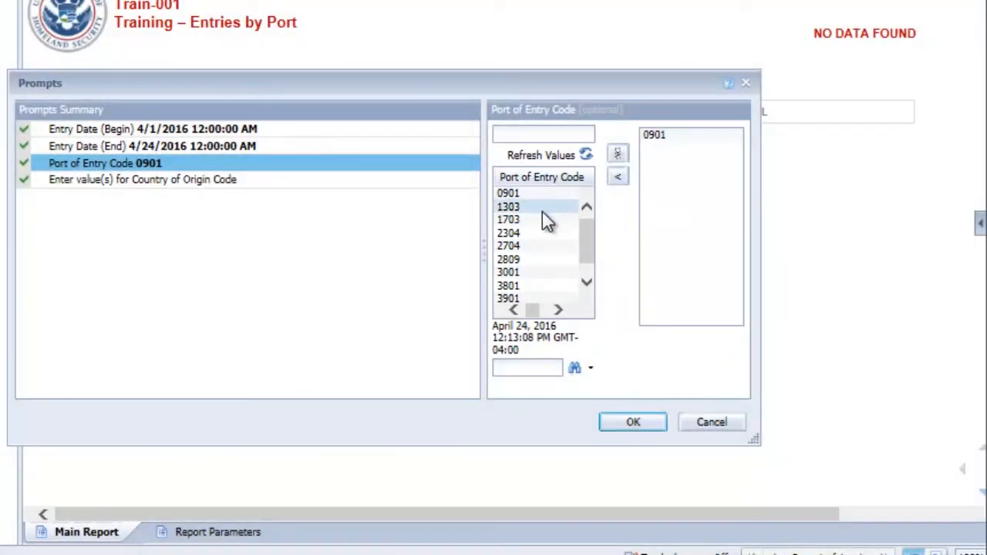
{"action": "double_click", "coordinate": [518, 273]}
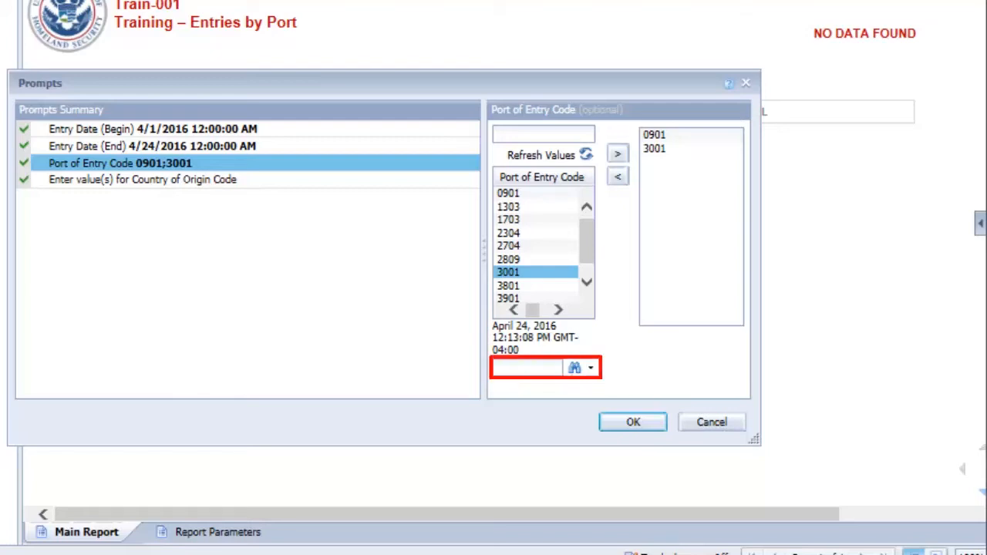
Search the Port of Entry Code list with the patterns 1, 1* and *1 in turn
{"action": "left_click", "coordinate": [540, 368]}
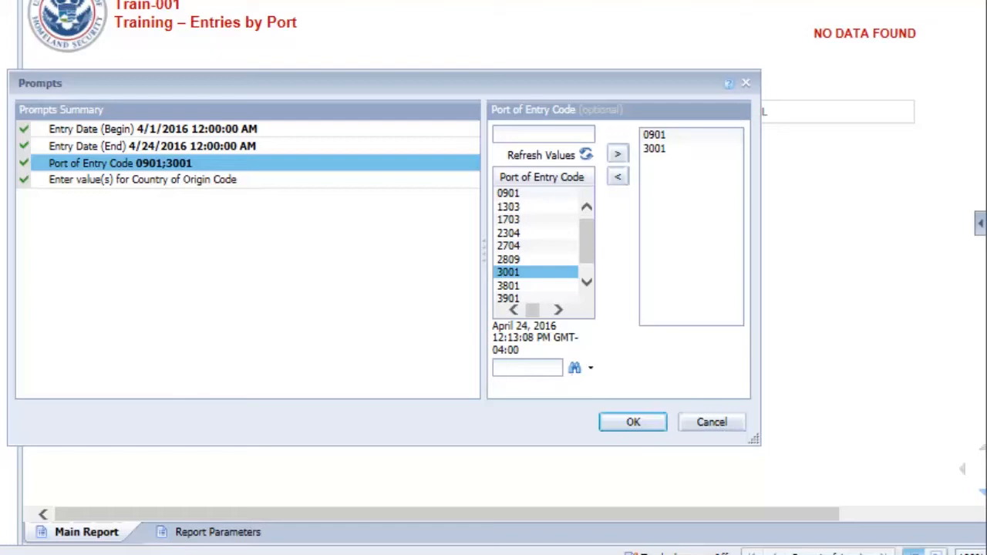
{"action": "type", "text": "1"}
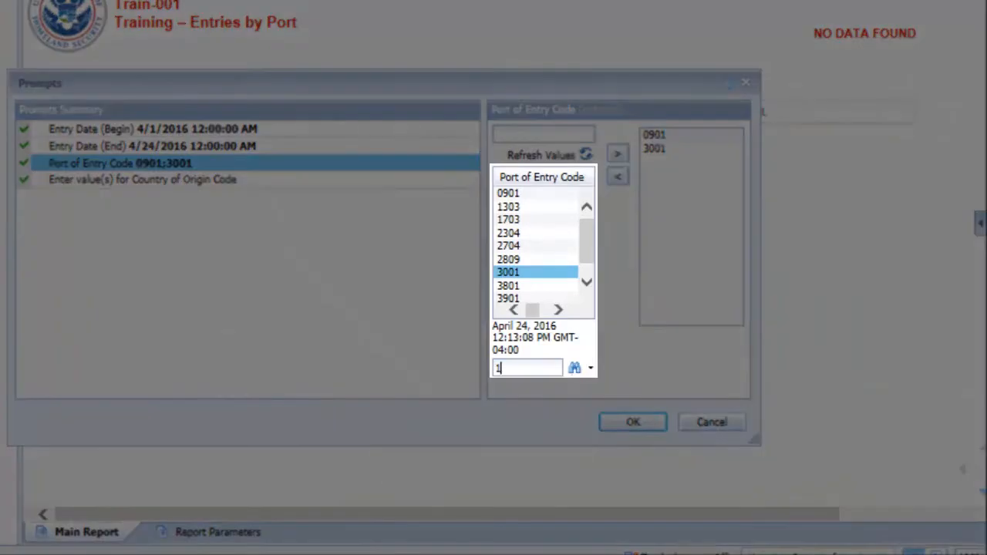
{"action": "left_click", "coordinate": [575, 368]}
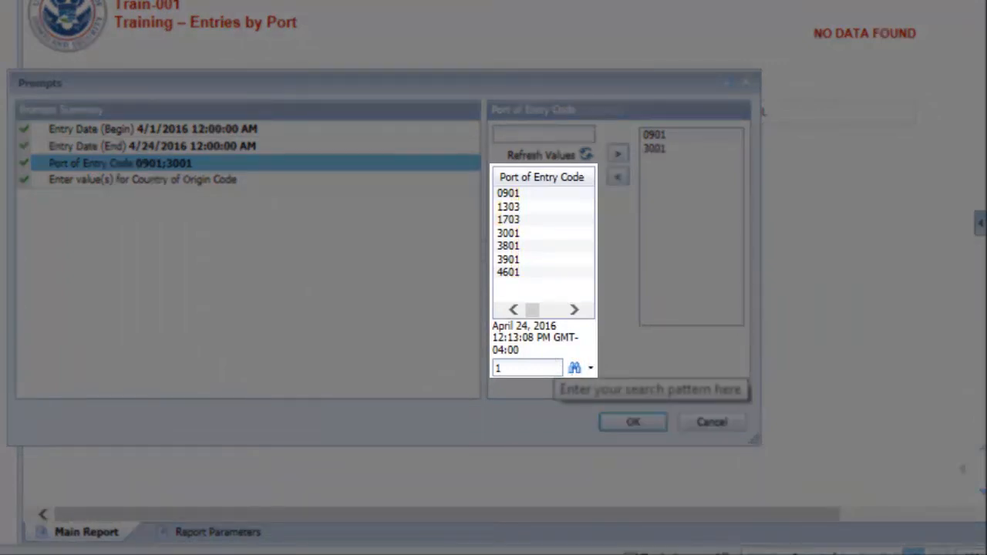
{"action": "type", "text": "*"}
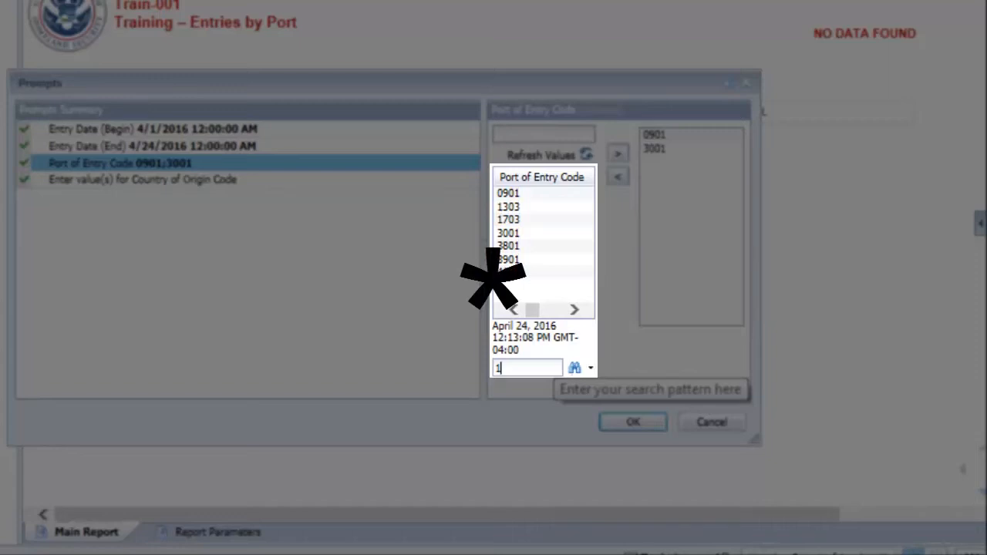
{"action": "left_click", "coordinate": [575, 368]}
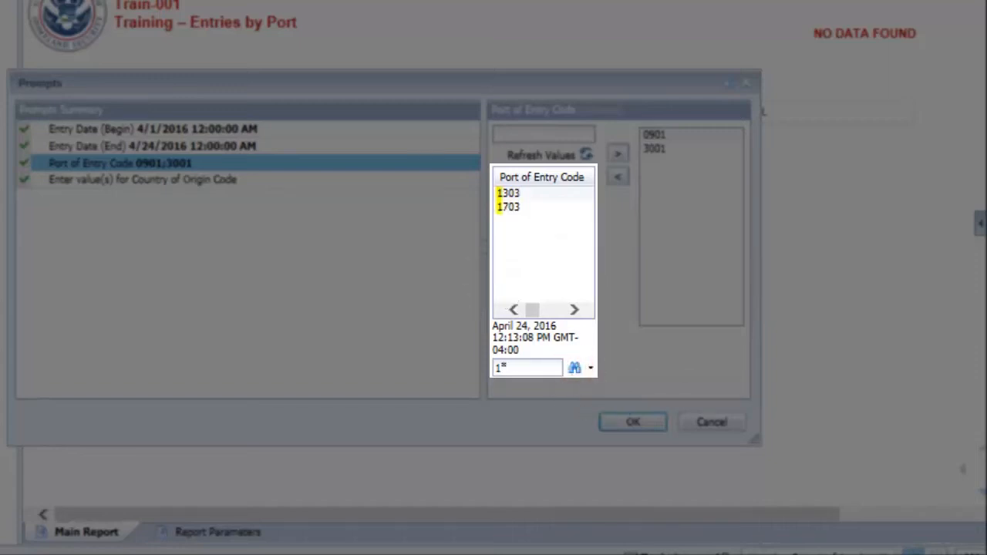
{"action": "key", "text": "BackSpace"}
{"action": "type", "text": "*"}
{"action": "left_click", "coordinate": [574, 368]}
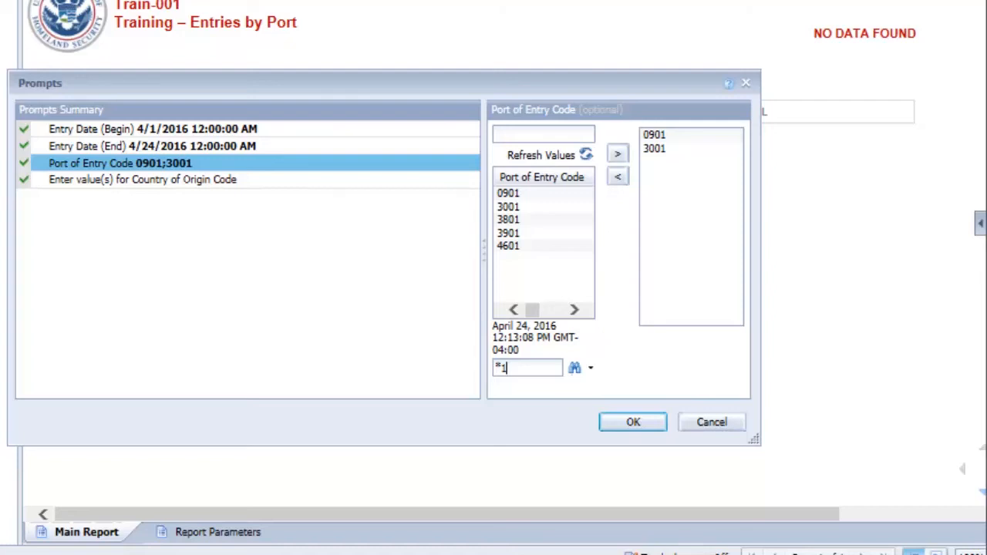
Filter the port codes with the pattern *1* and add 1303 to the selected Port of Entry Code values
{"action": "type", "text": "*"}
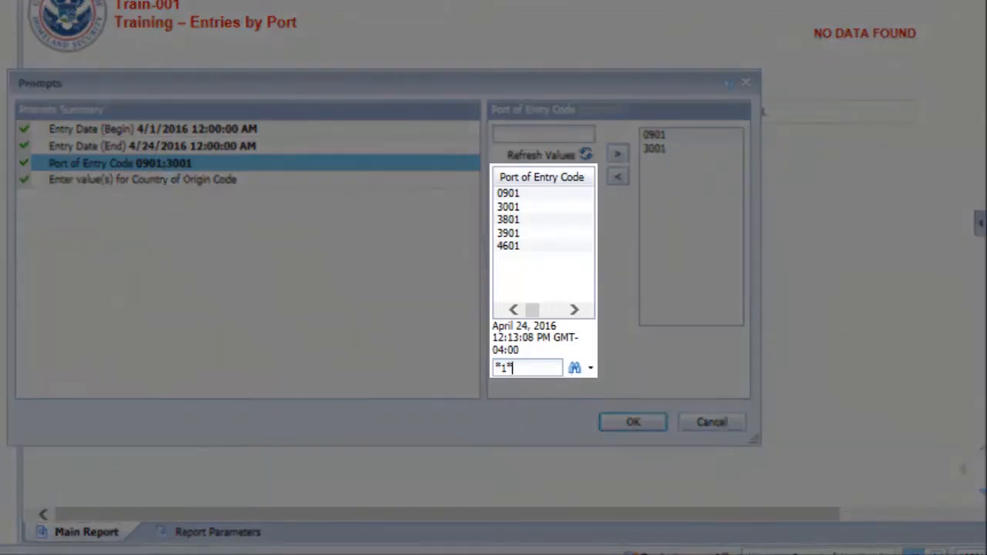
{"action": "left_click", "coordinate": [575, 368]}
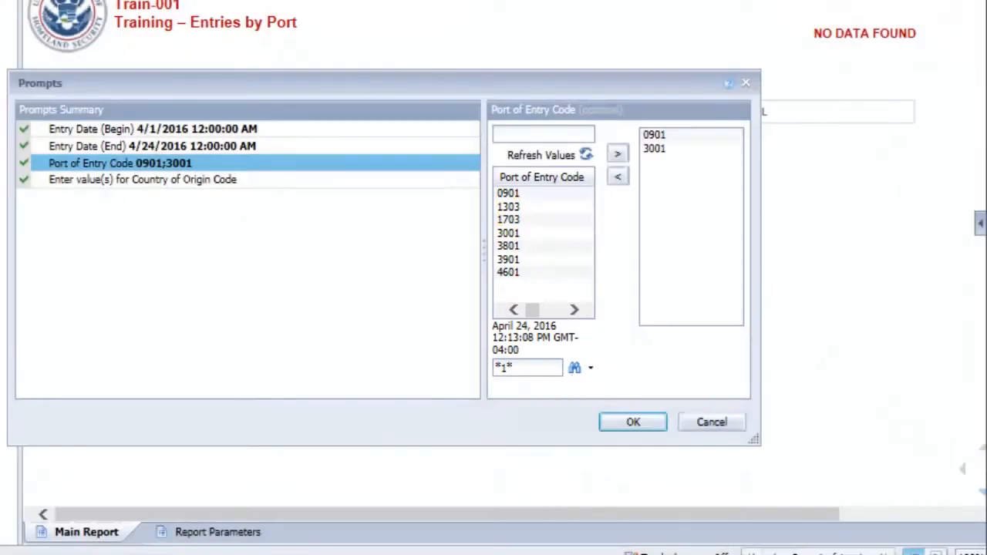
{"action": "left_click", "coordinate": [508, 206]}
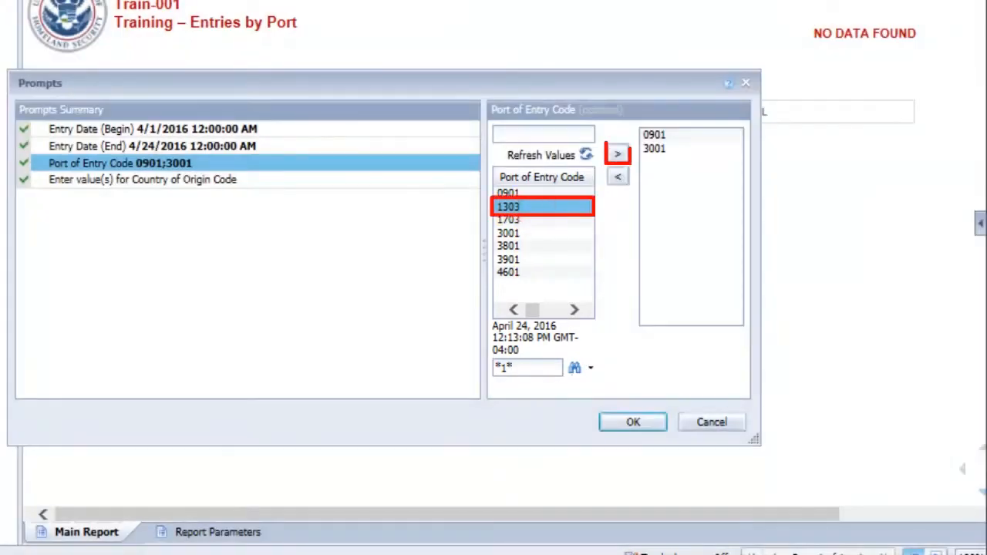
{"action": "left_click", "coordinate": [617, 153]}
Load the value list for the Country of Origin Code prompt, and reposition and enlarge the Prompts dialog with a wider value pane
{"action": "left_click", "coordinate": [280, 178]}
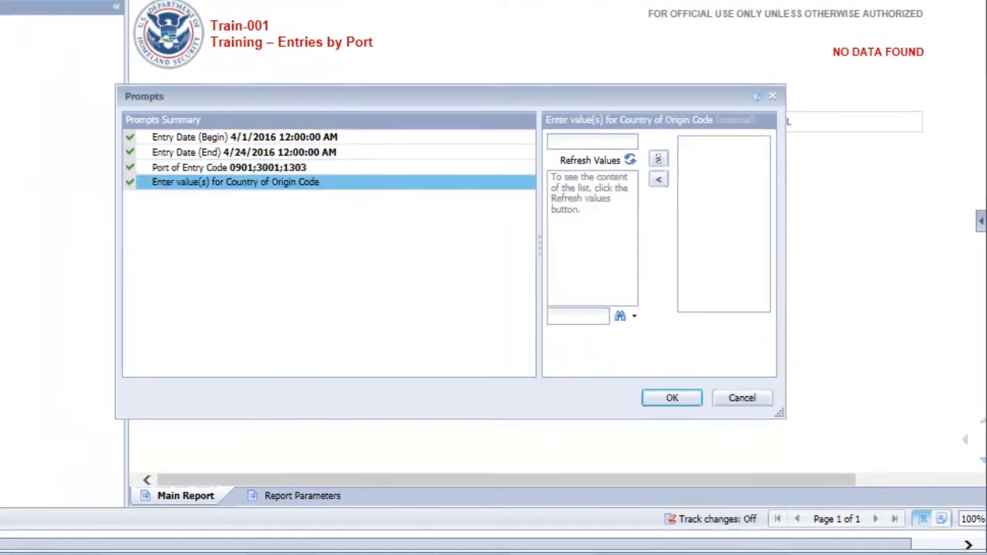
{"action": "left_click", "coordinate": [578, 160]}
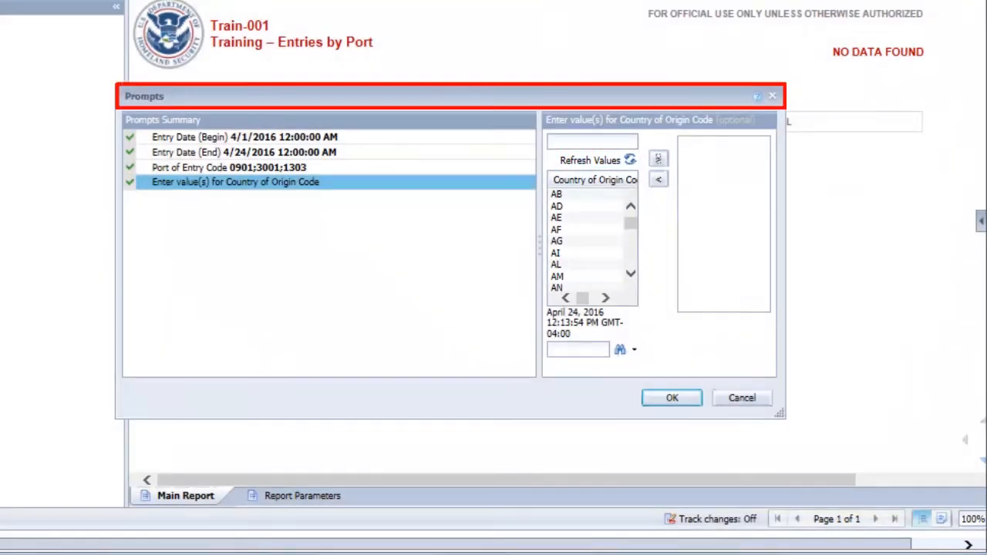
{"action": "left_click_drag", "start_coordinate": [492, 91], "coordinate": [435, 68]}
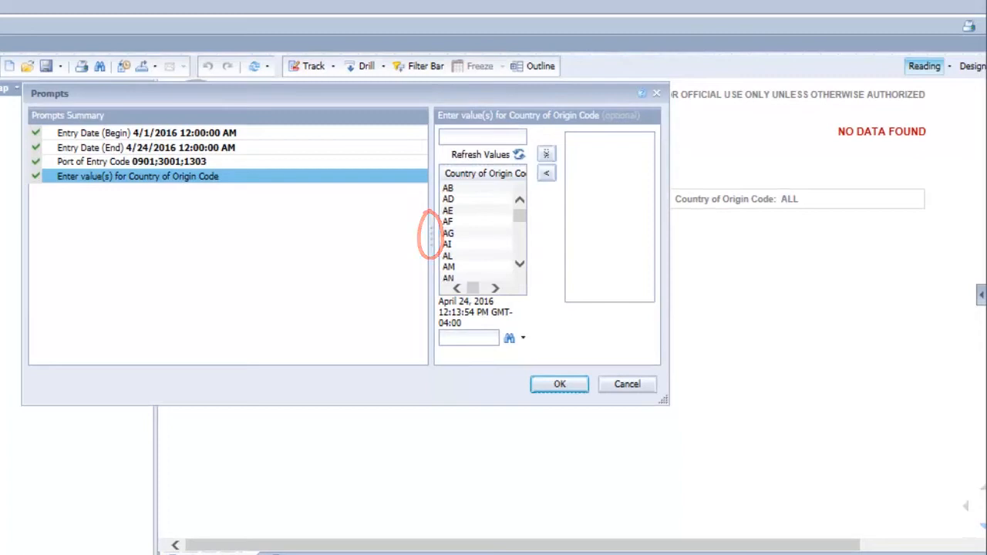
{"action": "left_click_drag", "start_coordinate": [430, 232], "coordinate": [285, 227]}
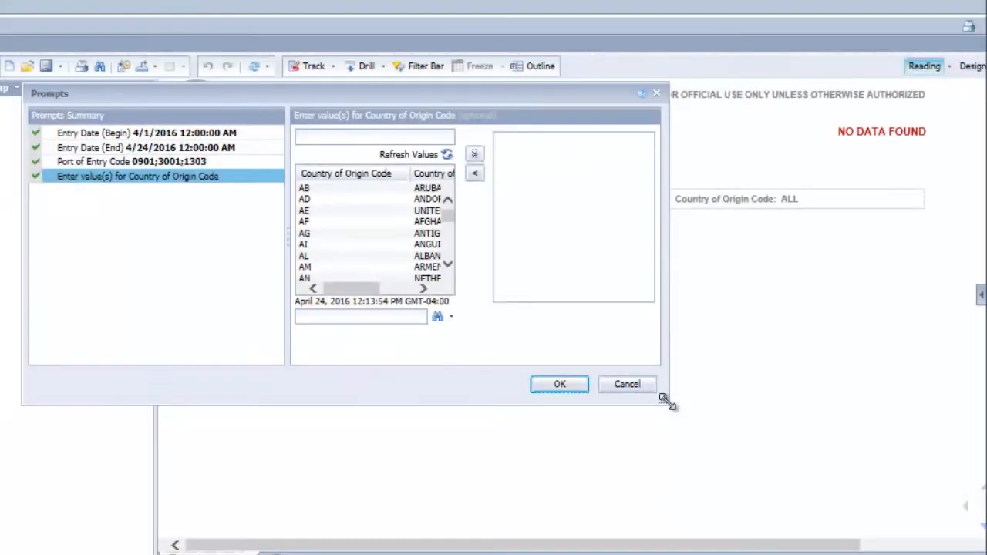
{"action": "left_click_drag", "start_coordinate": [666, 401], "coordinate": [822, 512]}
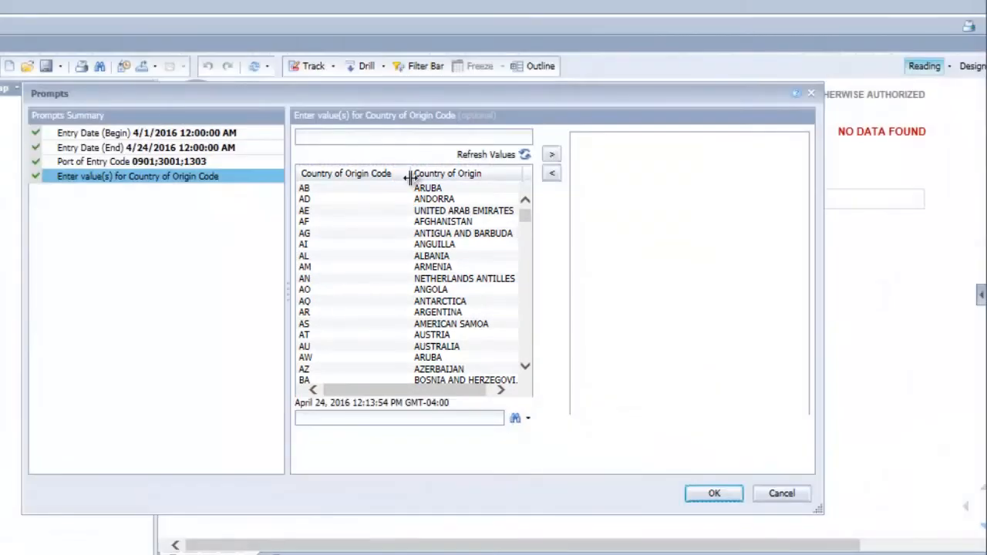
Narrow the list's Country of Origin Code column and add CN (China) to the selected values
{"action": "left_click_drag", "start_coordinate": [410, 178], "coordinate": [367, 182]}
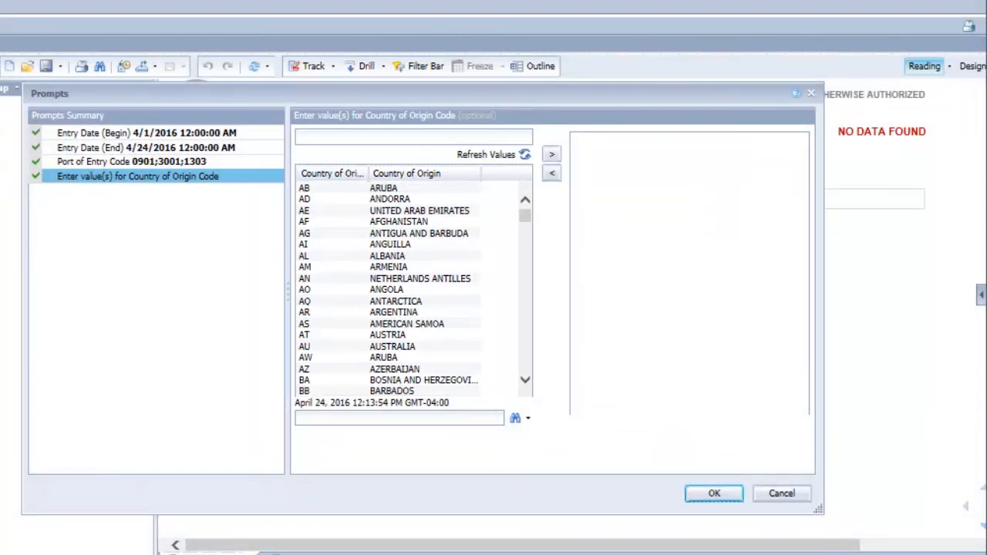
{"action": "left_click", "coordinate": [526, 380]}
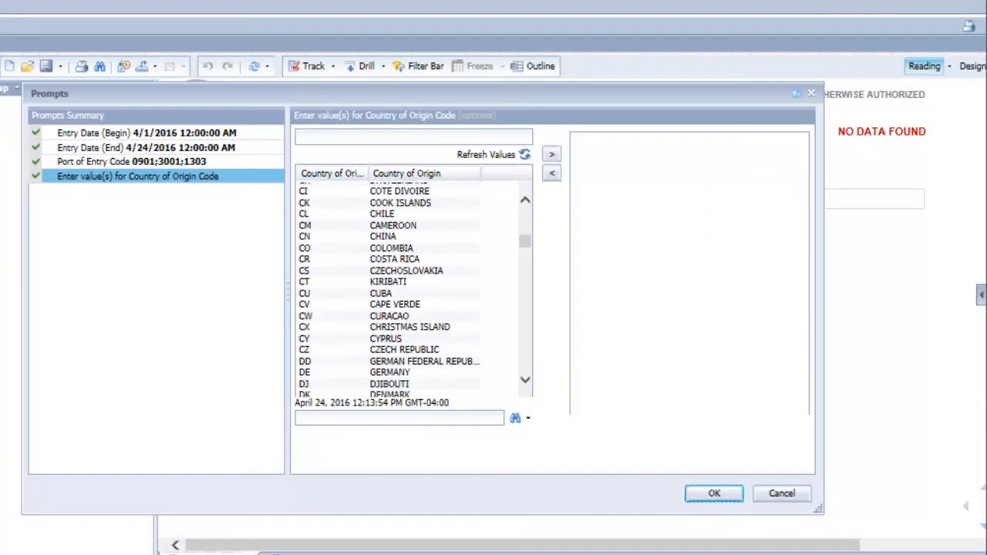
{"action": "double_click", "coordinate": [387, 236]}
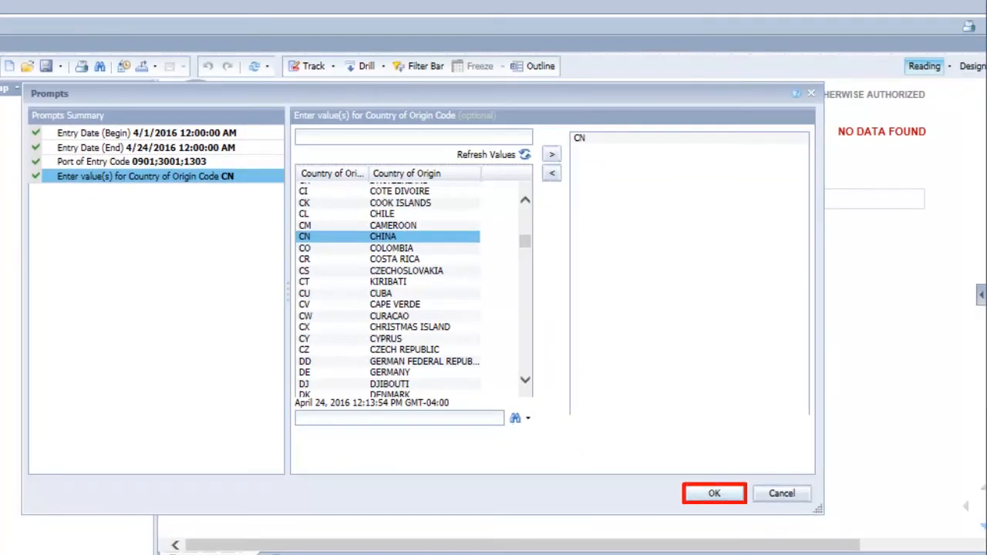
Run the Entries by Port report with the chosen entry dates, port of entry codes and country of origin
{"action": "left_click", "coordinate": [712, 492]}
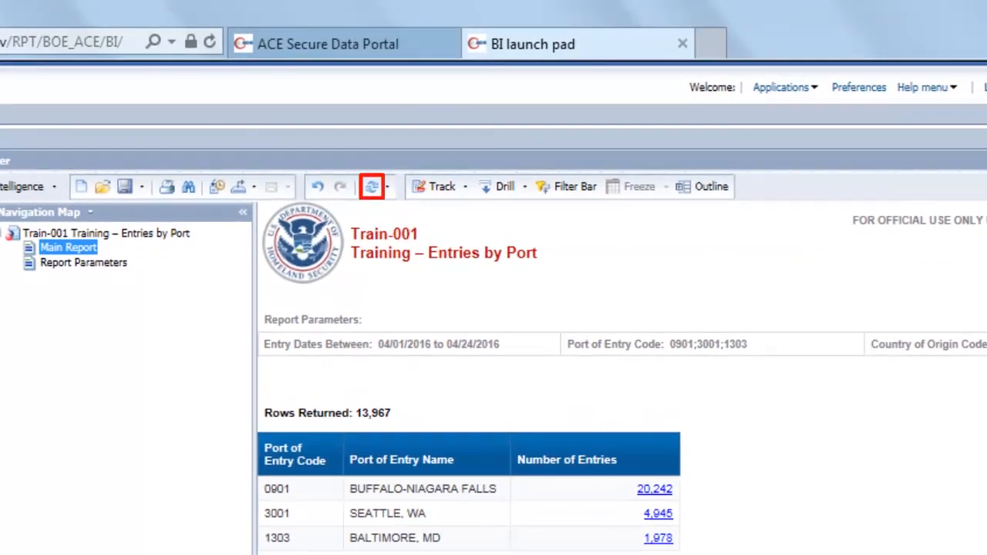
Refresh the report with port 2704 added to the selected Port of Entry Code values from the reloaded value list
{"action": "left_click", "coordinate": [372, 187]}
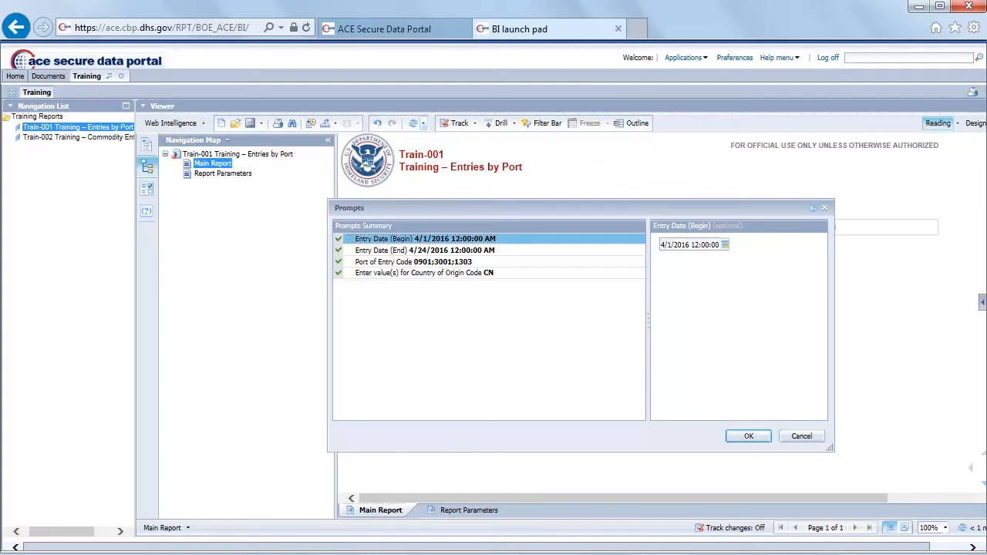
{"action": "left_click", "coordinate": [413, 261]}
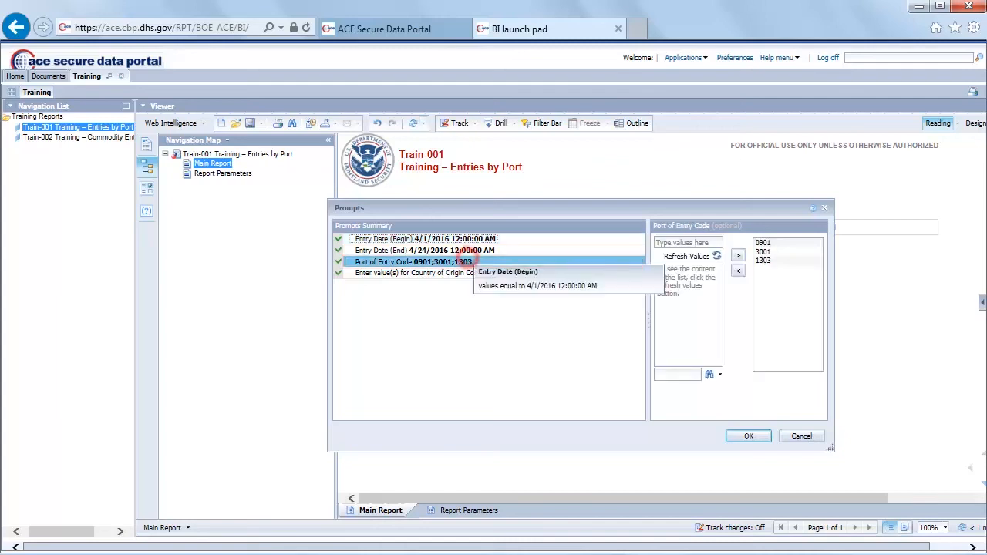
{"action": "left_click", "coordinate": [679, 256]}
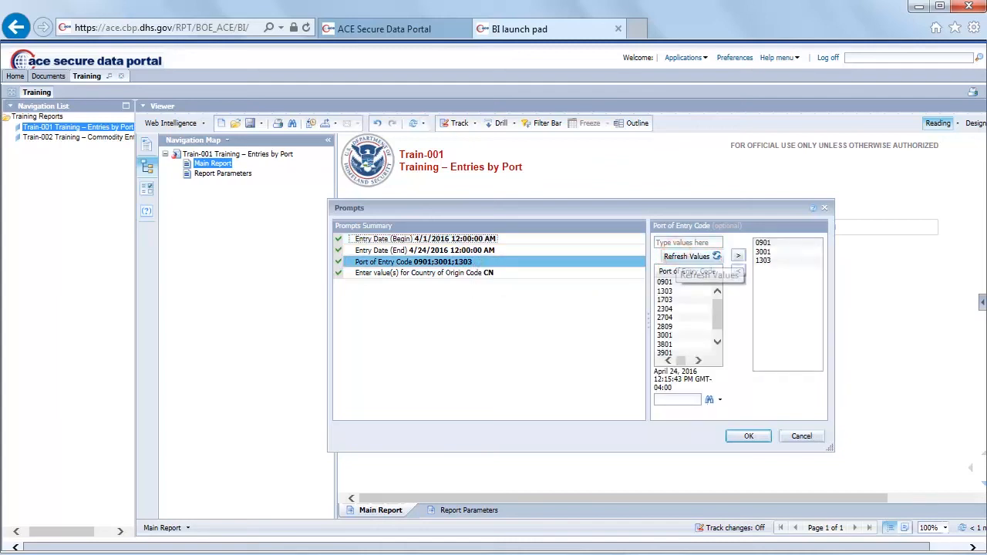
{"action": "double_click", "coordinate": [665, 318]}
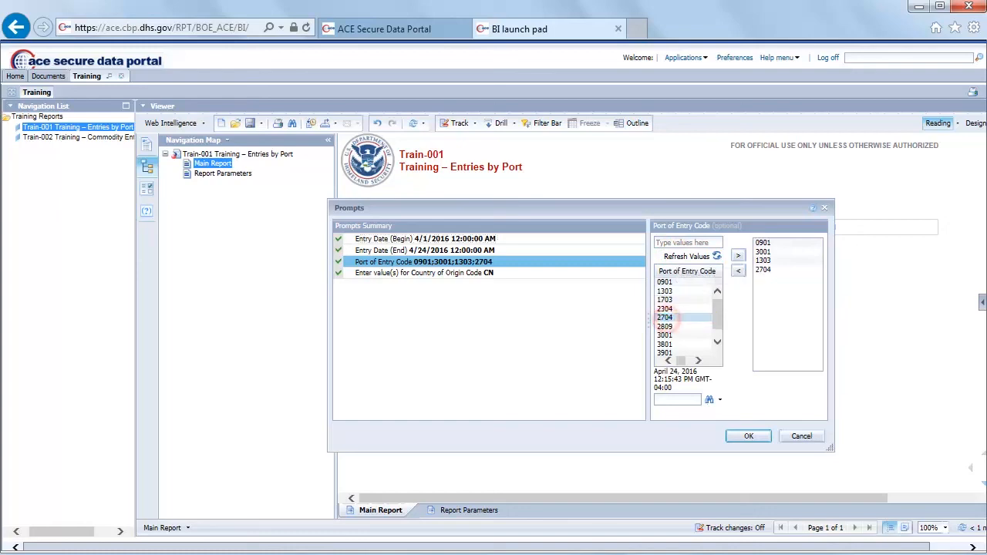
{"action": "left_click", "coordinate": [748, 436]}
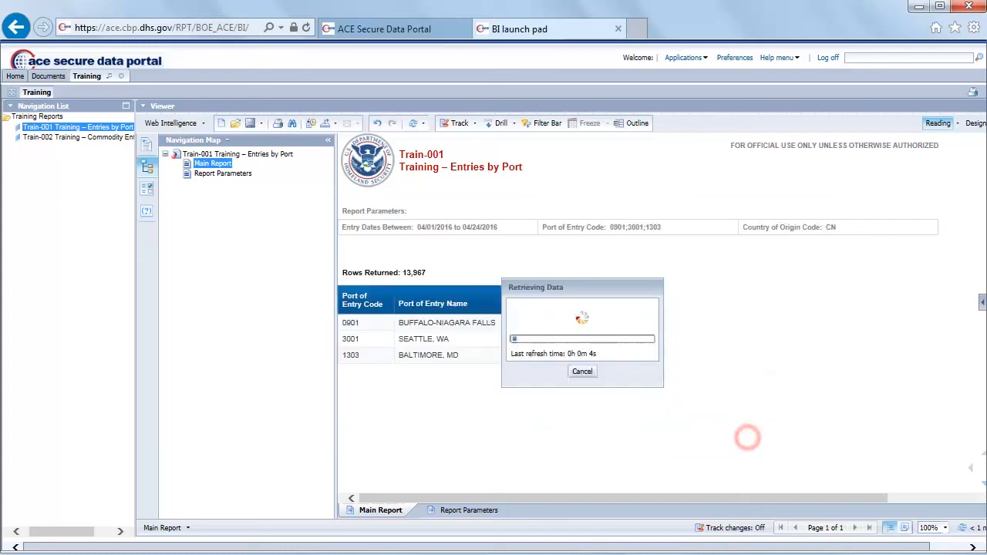